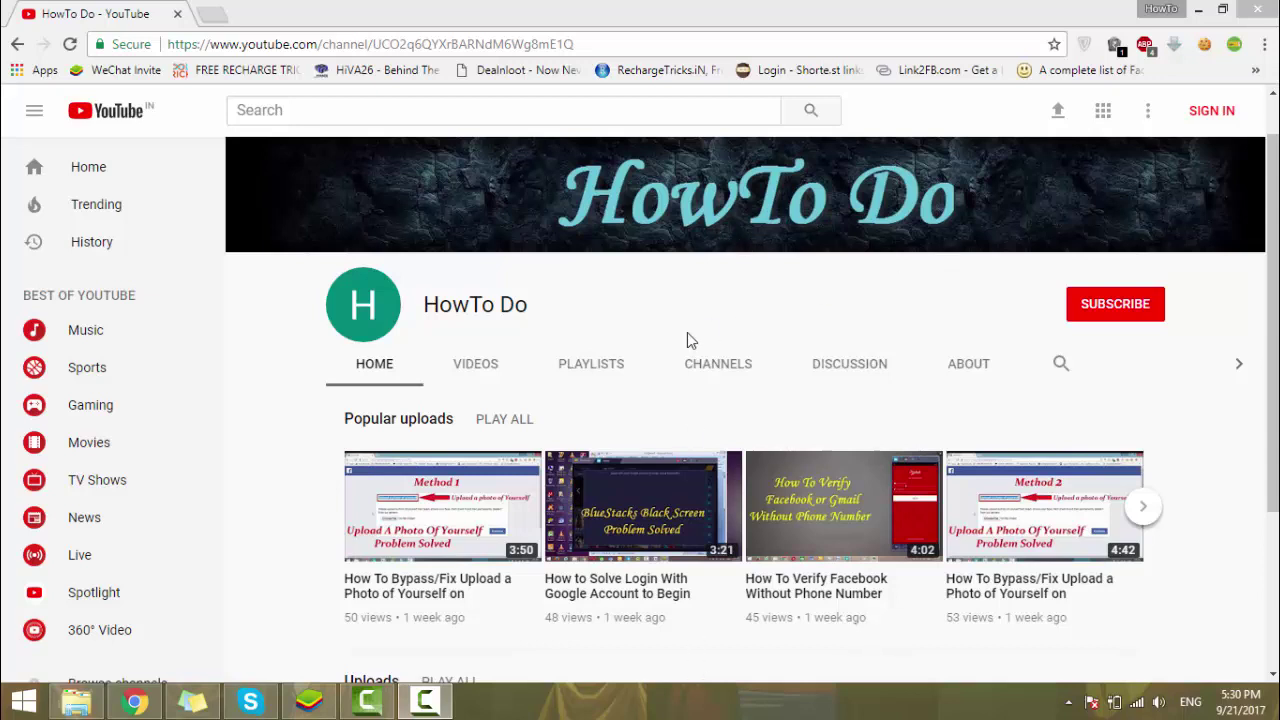
# Step: Switch to BlueStacks, check the emulated device's root status with Root Check, and close that app
pyautogui.click(309, 701)
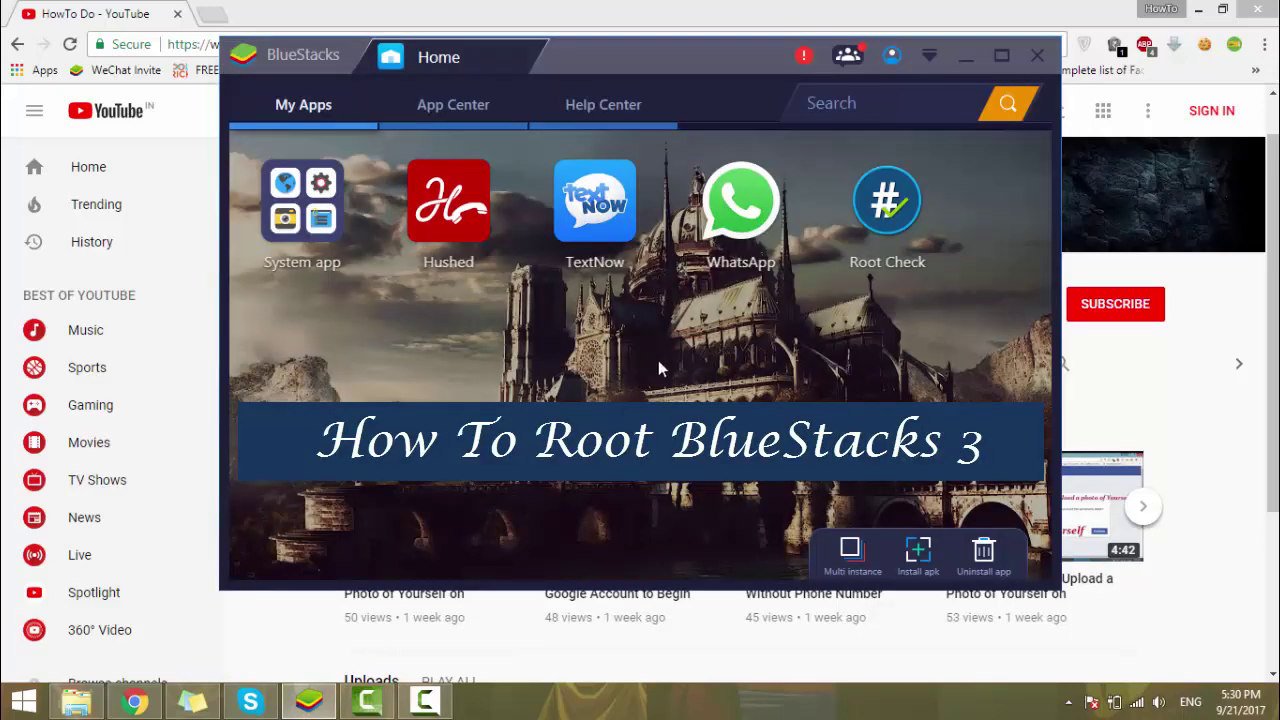
pyautogui.click(700, 14)
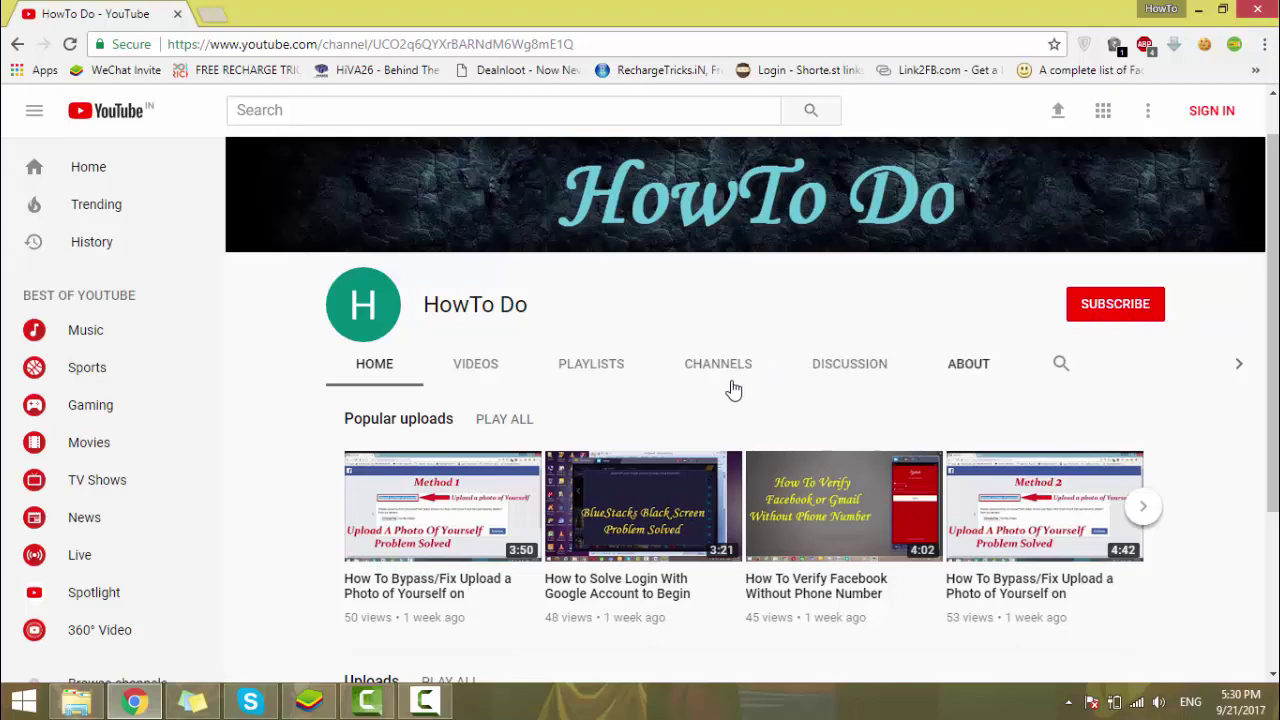
pyautogui.click(312, 699)
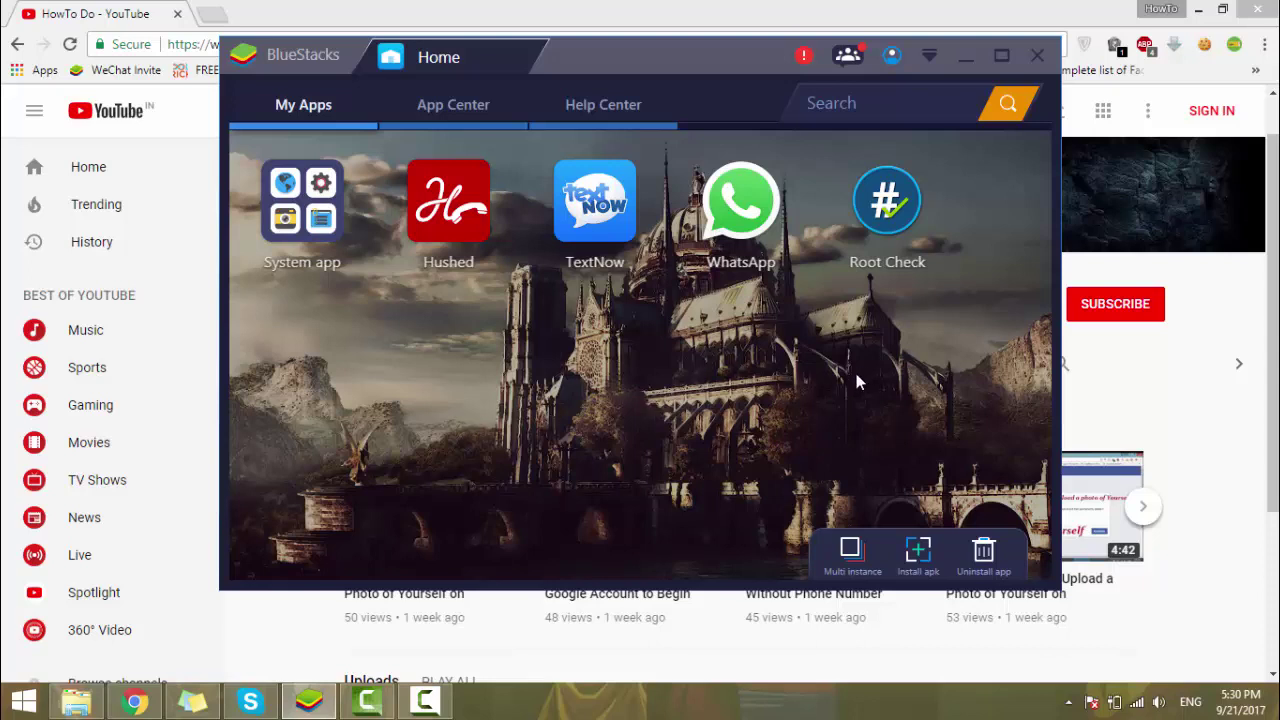
pyautogui.click(889, 218)
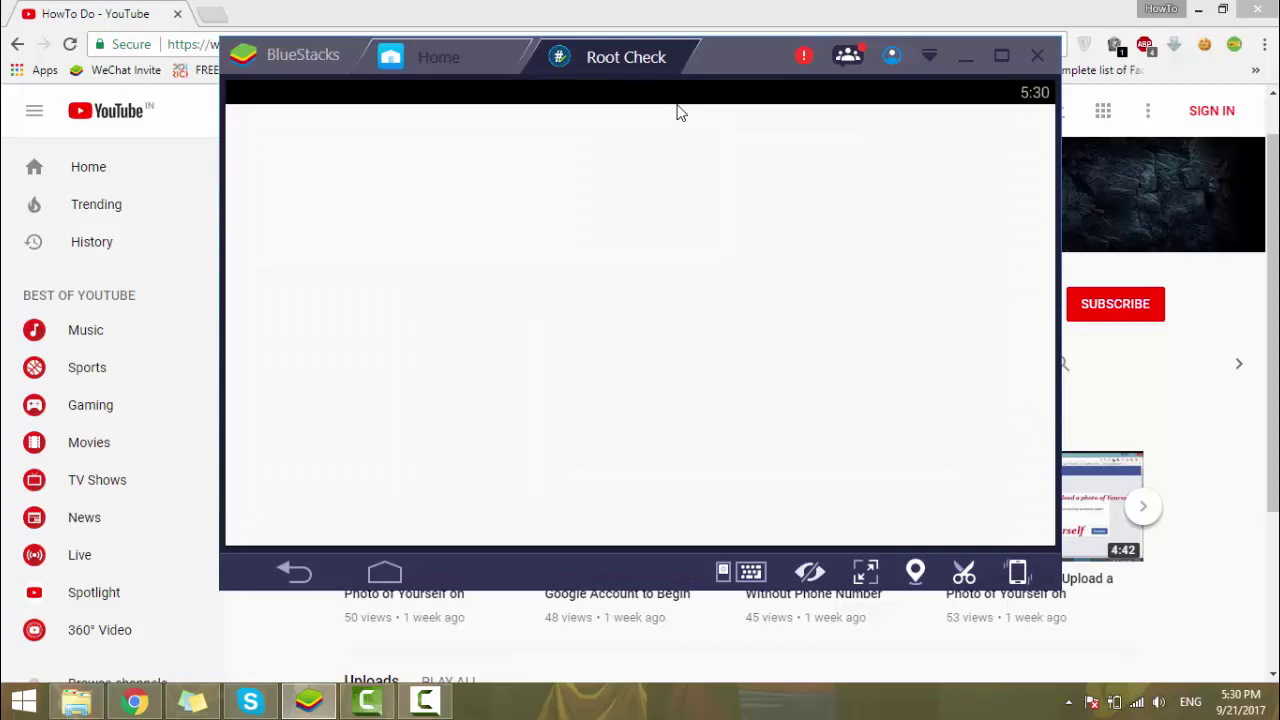
pyautogui.moveTo(727, 48); pyautogui.dragTo(790, 55)
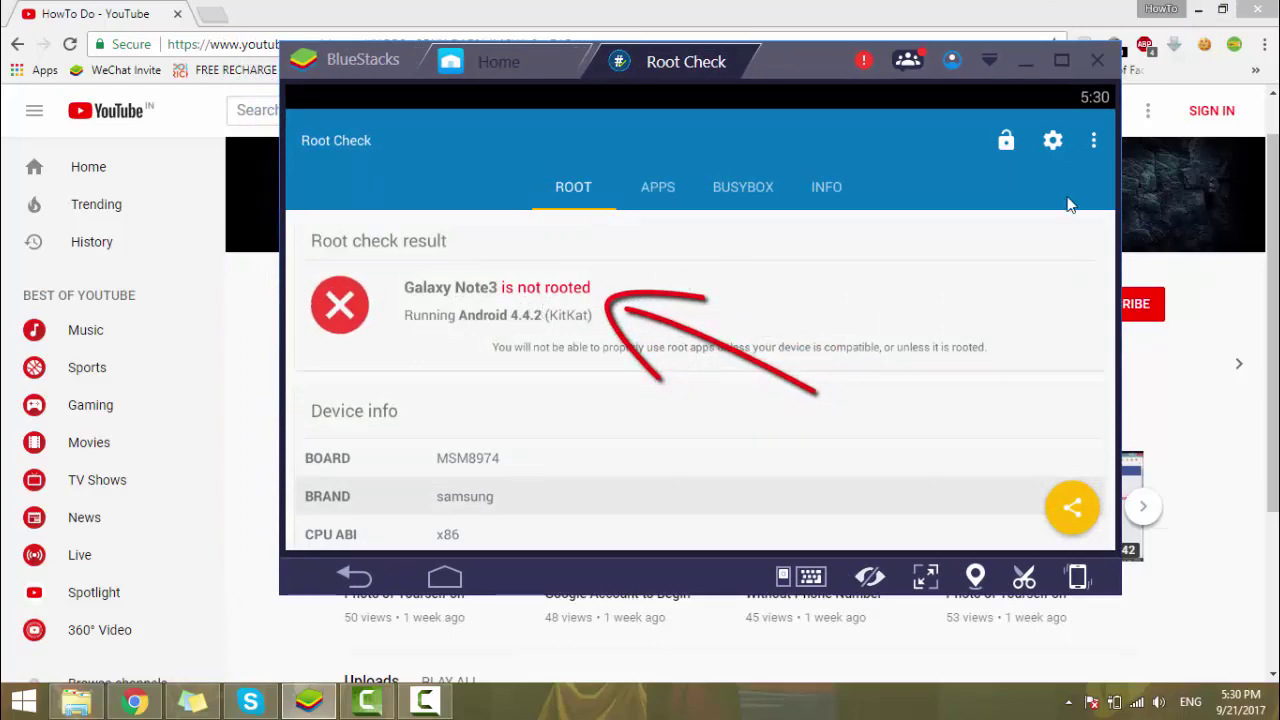
pyautogui.click(1197, 12)
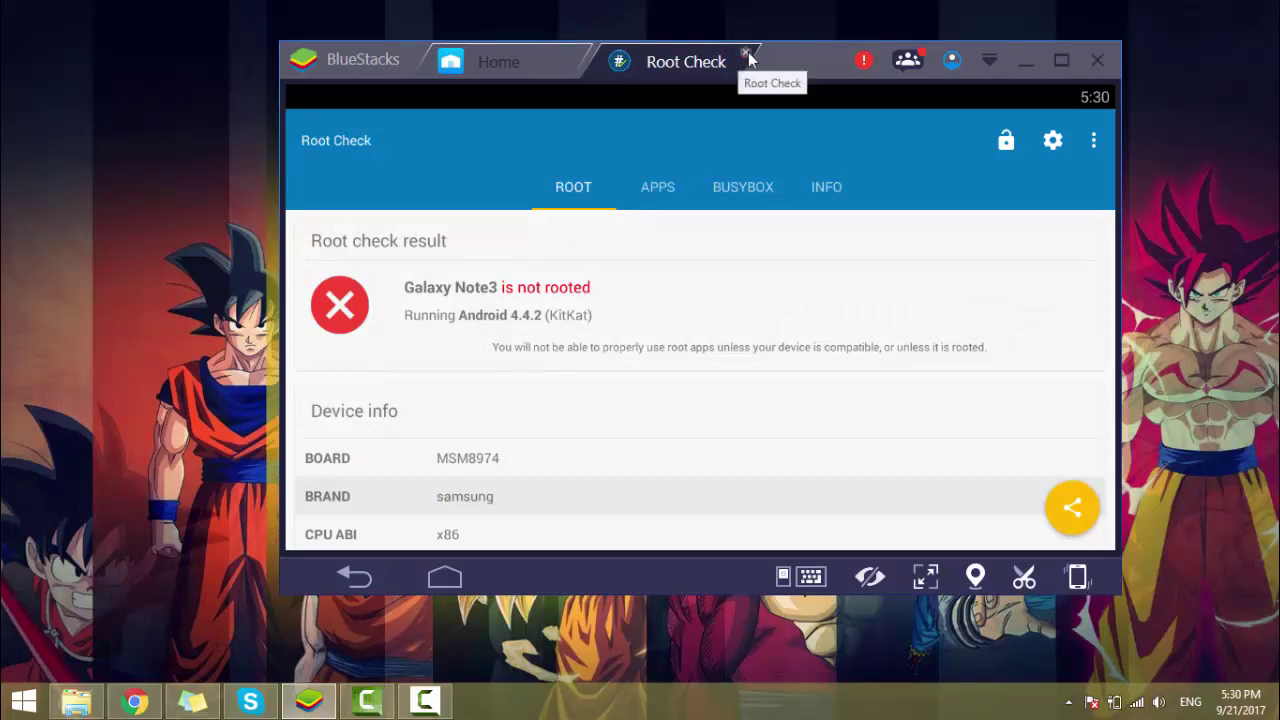
pyautogui.click(746, 54)
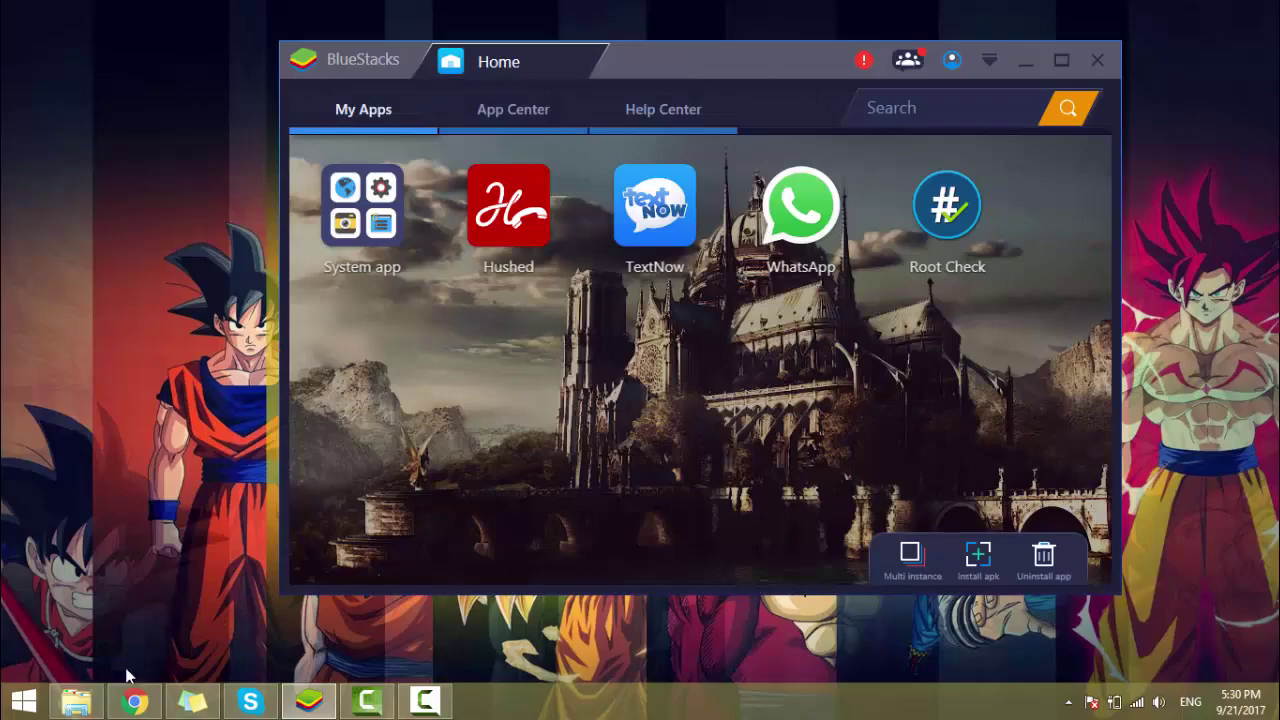
# Step: Launch BlueStacksTweaker2.exe from the BSTweaker2 folder in File Explorer and minimize the folder window
pyautogui.click(92, 698)
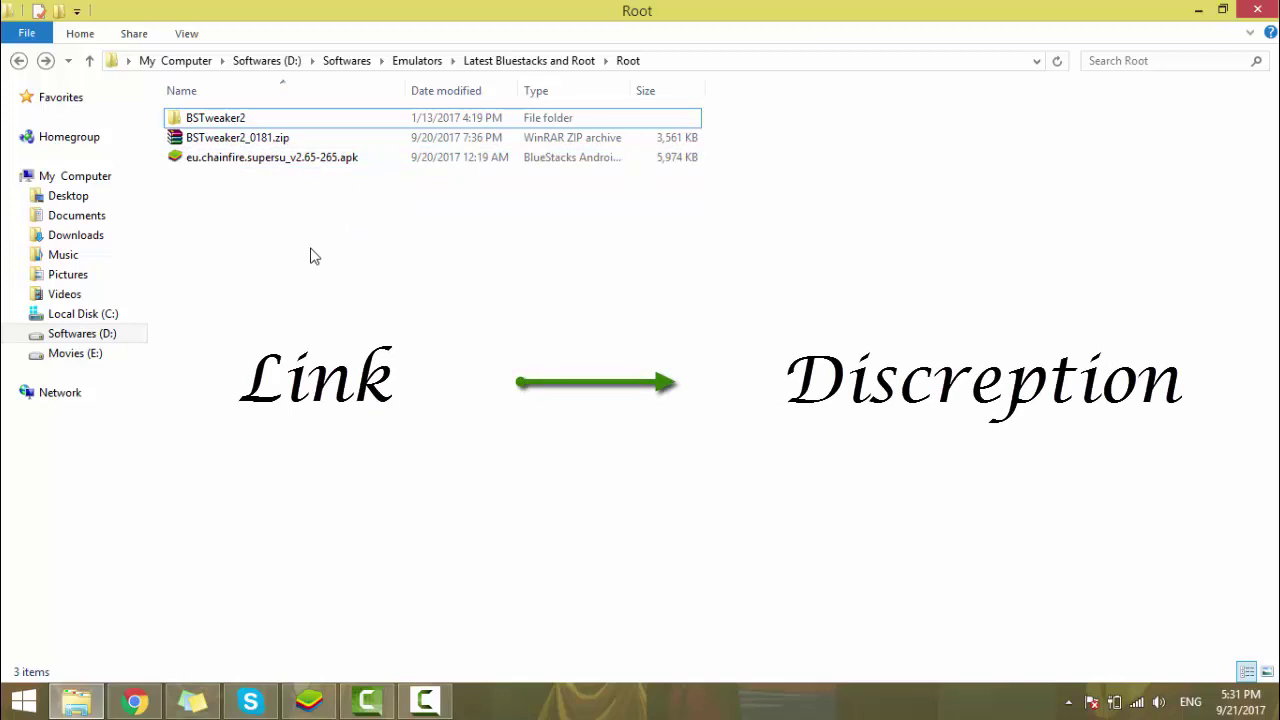
pyautogui.doubleClick(210, 122)
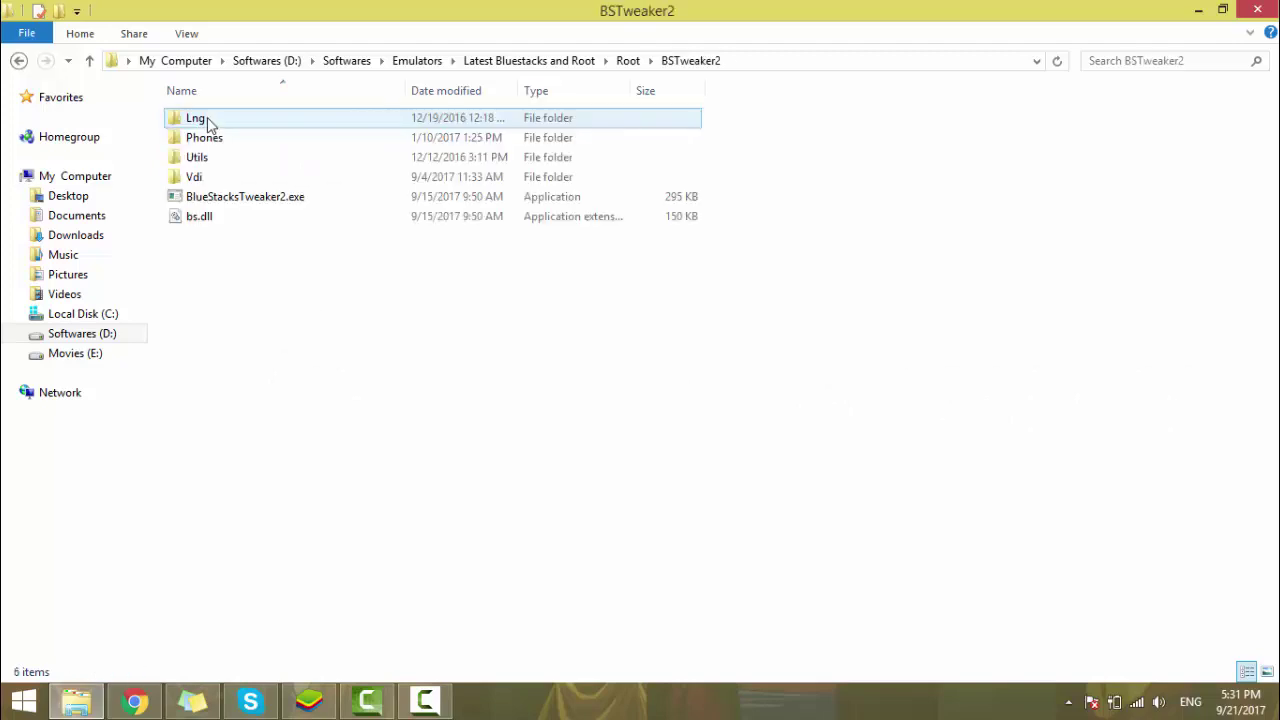
pyautogui.click(235, 205)
pyautogui.doubleClick(235, 205)
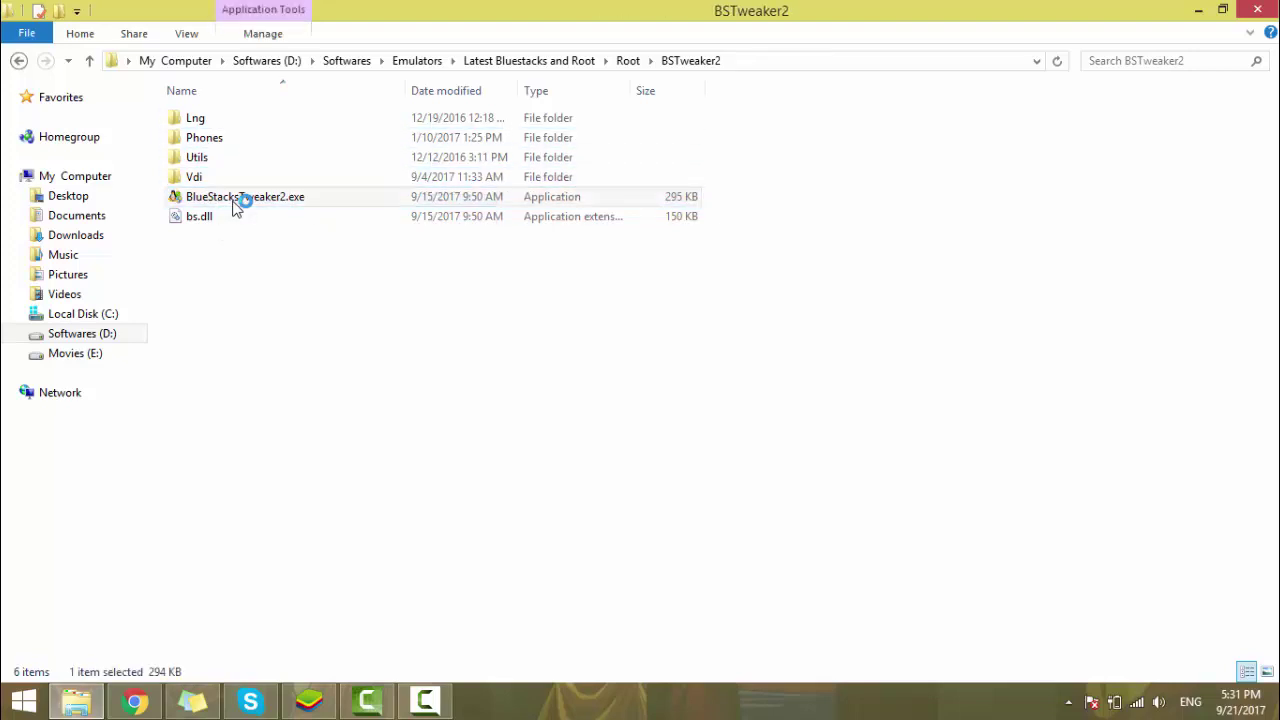
pyautogui.click(1200, 10)
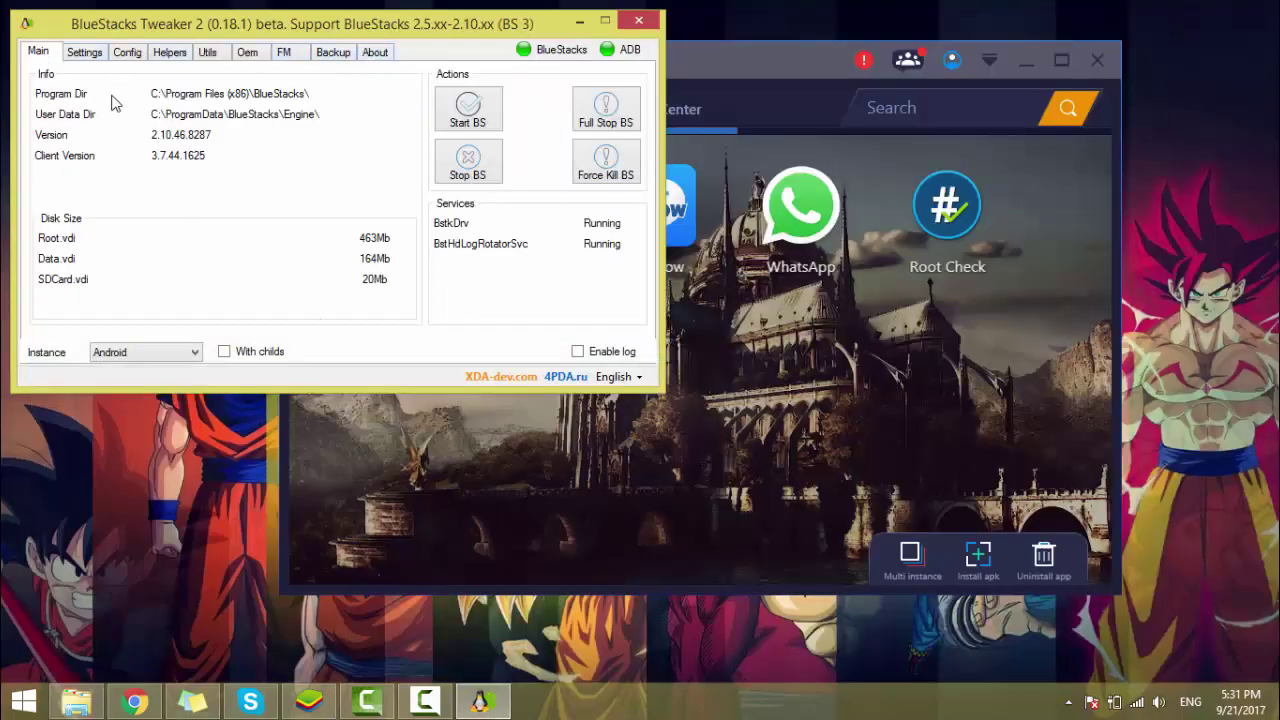
# Step: Apply the Root for BlueStacks patch from the helper functions of BlueStacks Tweaker
pyautogui.moveTo(223, 23); pyautogui.dragTo(245, 91)
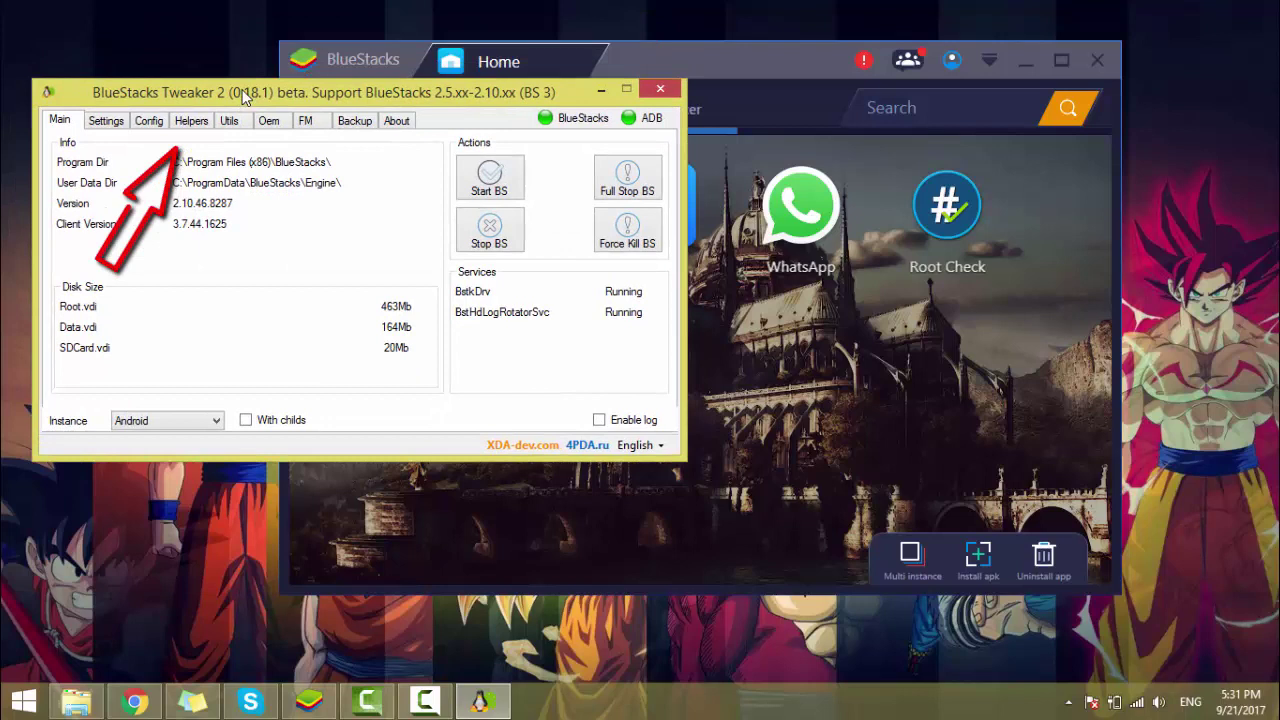
pyautogui.click(189, 122)
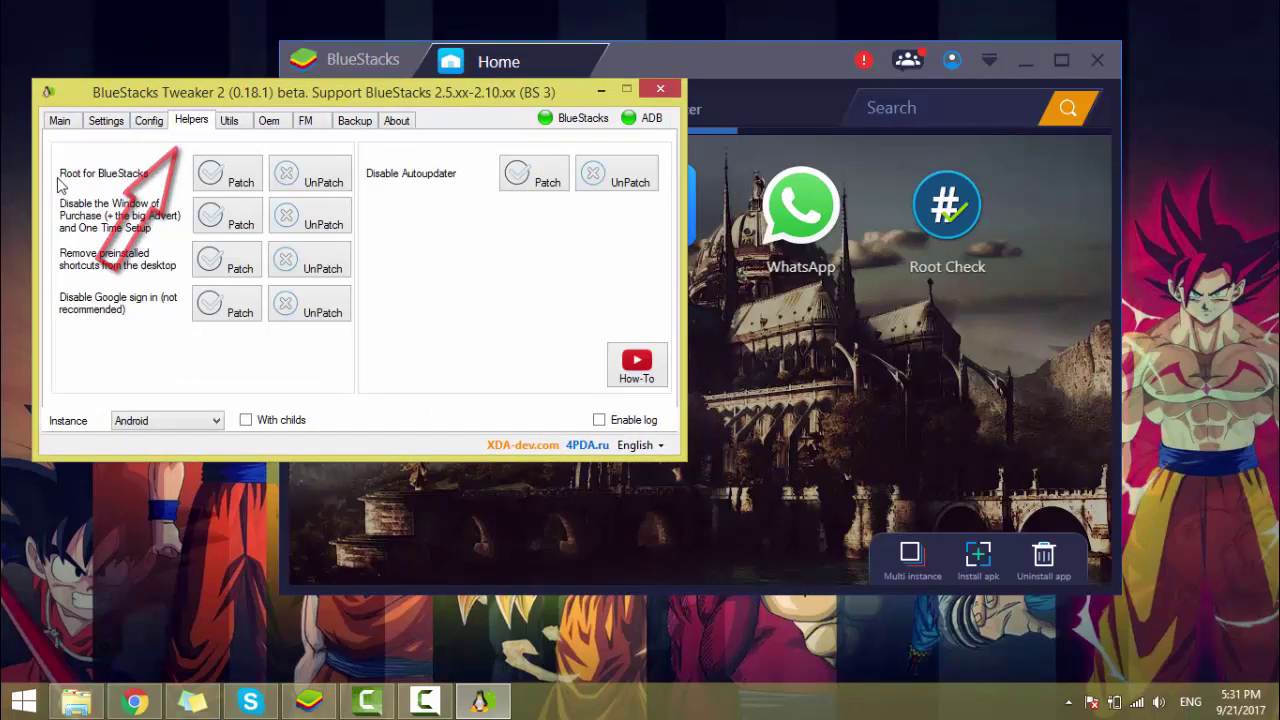
pyautogui.click(236, 178)
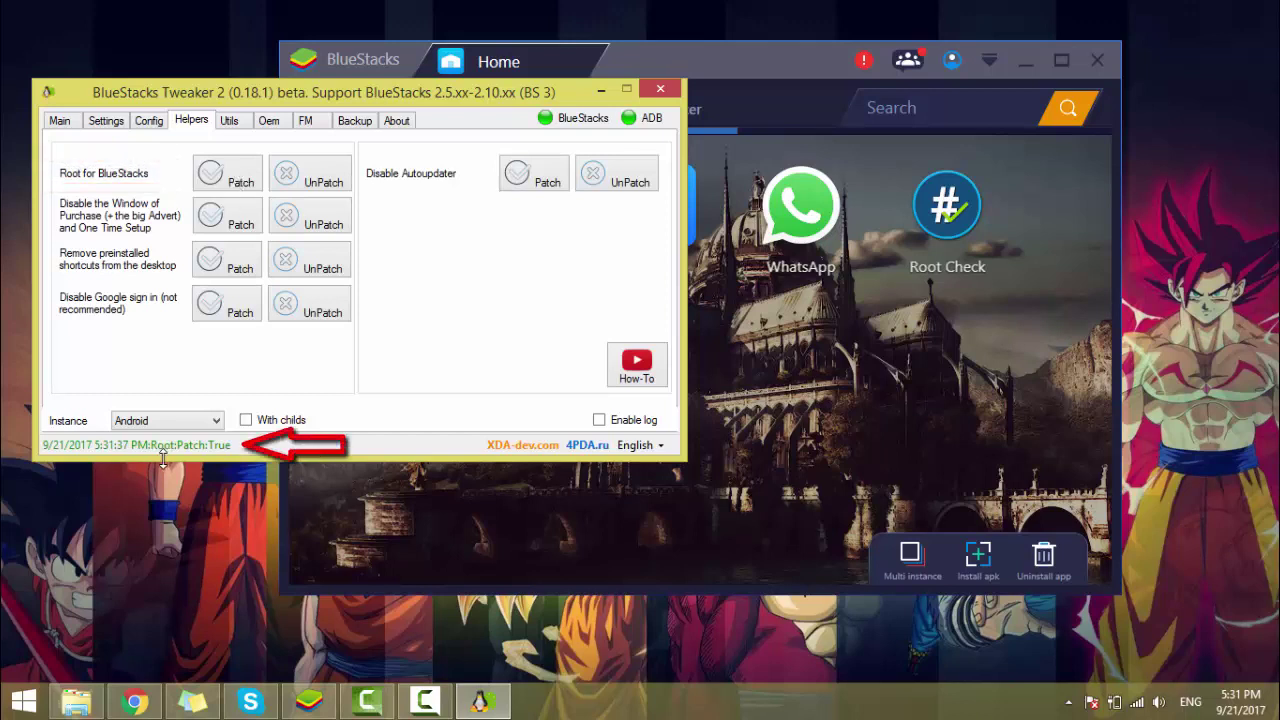
# Step: Return to BlueStacks and recheck the root status of the patched device with Root Check, closing the app when done
pyautogui.click(772, 421)
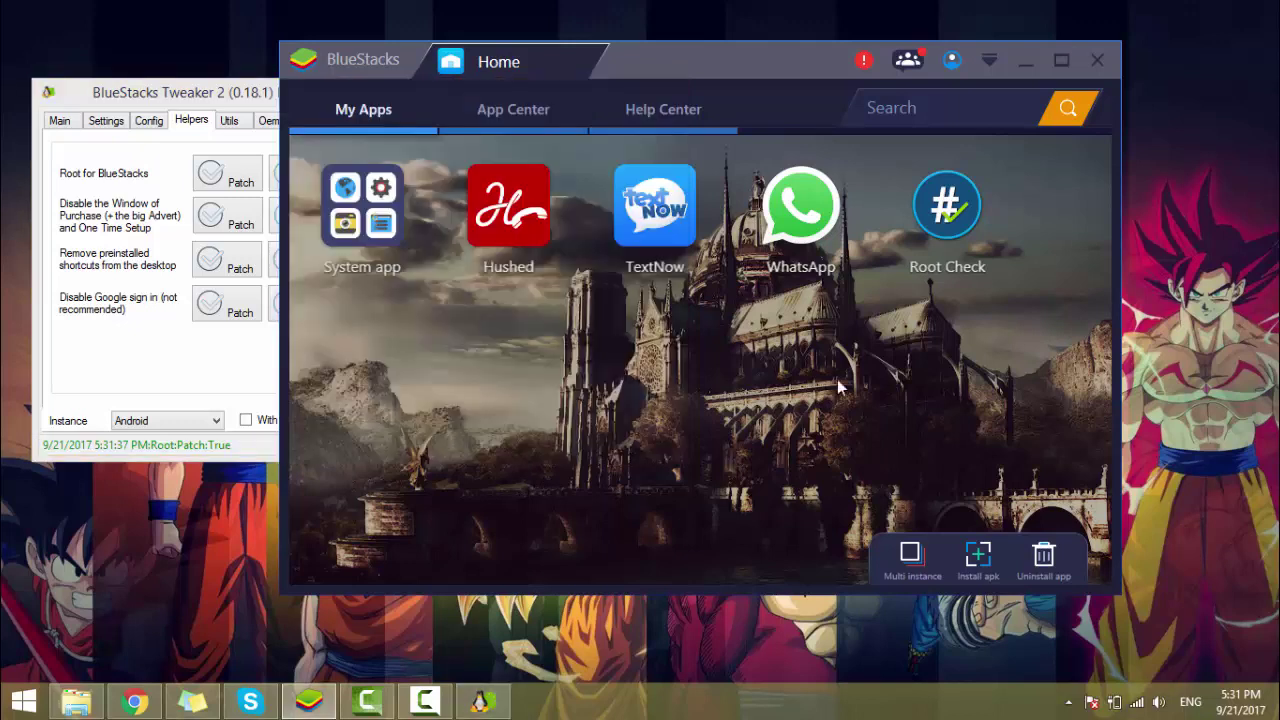
pyautogui.click(955, 203)
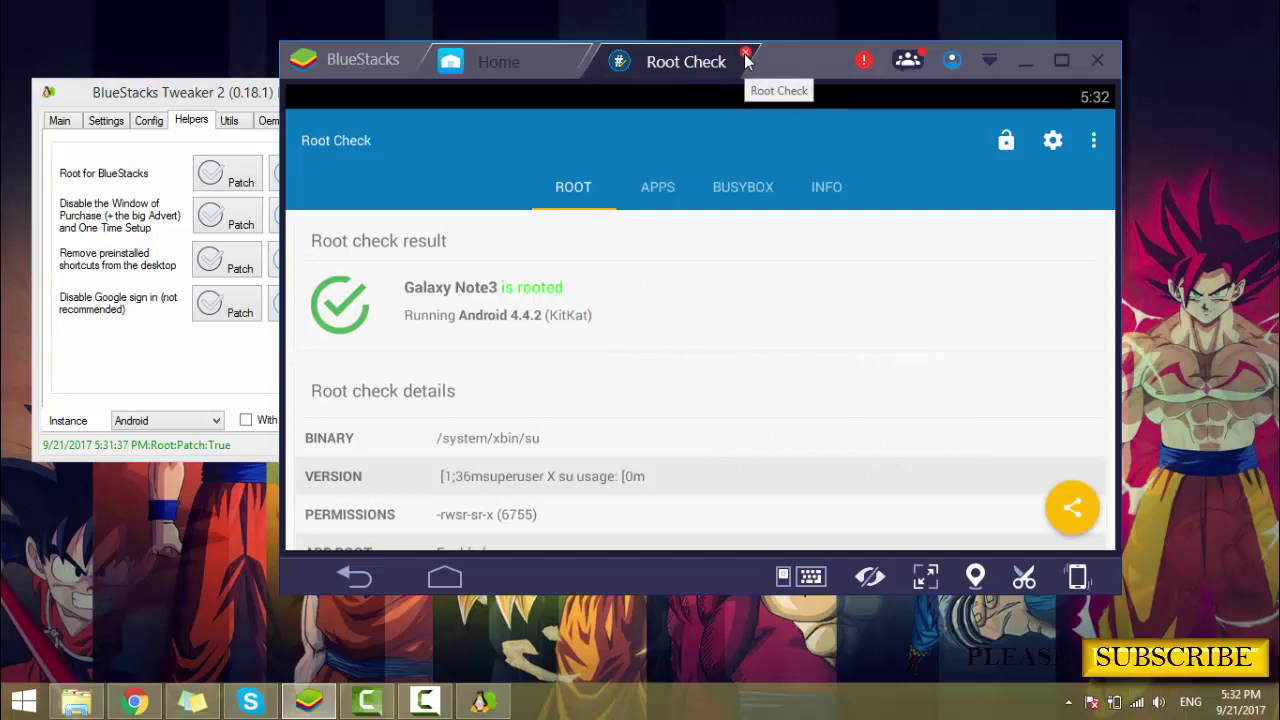
pyautogui.click(745, 55)
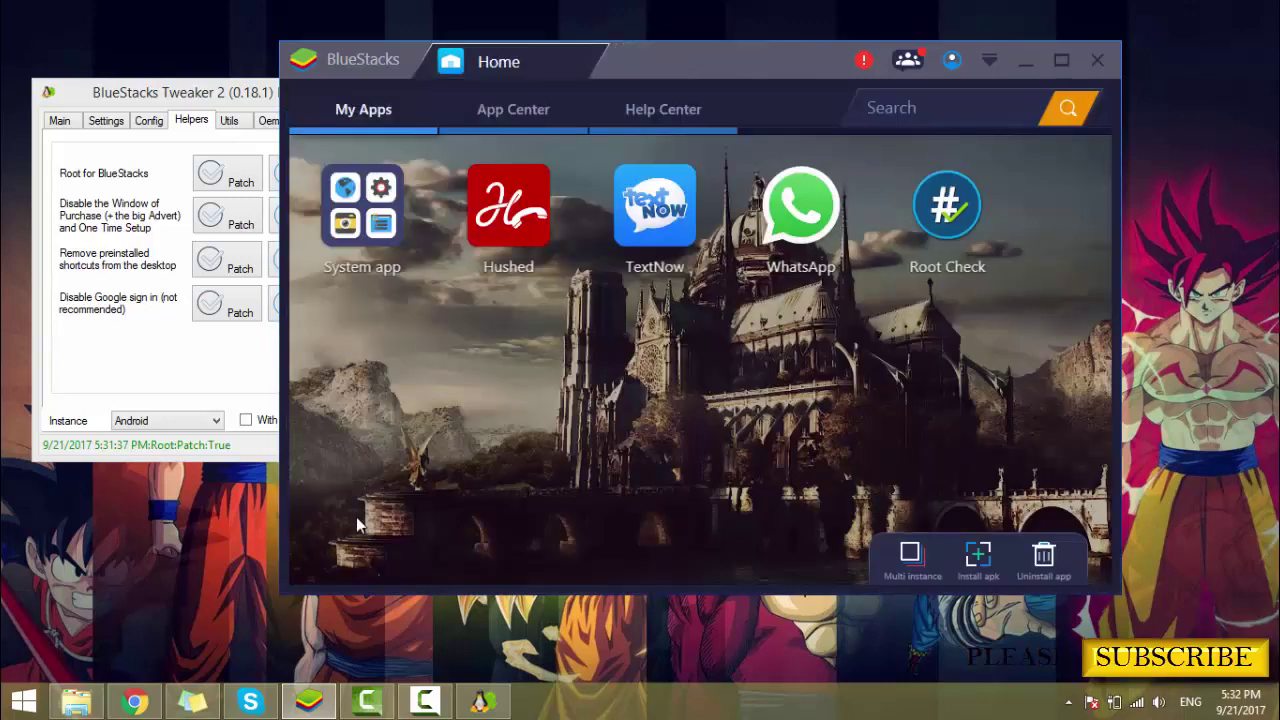
# Step: Install eu.chainfire.supersu_v2.65-265.apk from the Root folder using the BlueStacks APK Installer
pyautogui.click(90, 705)
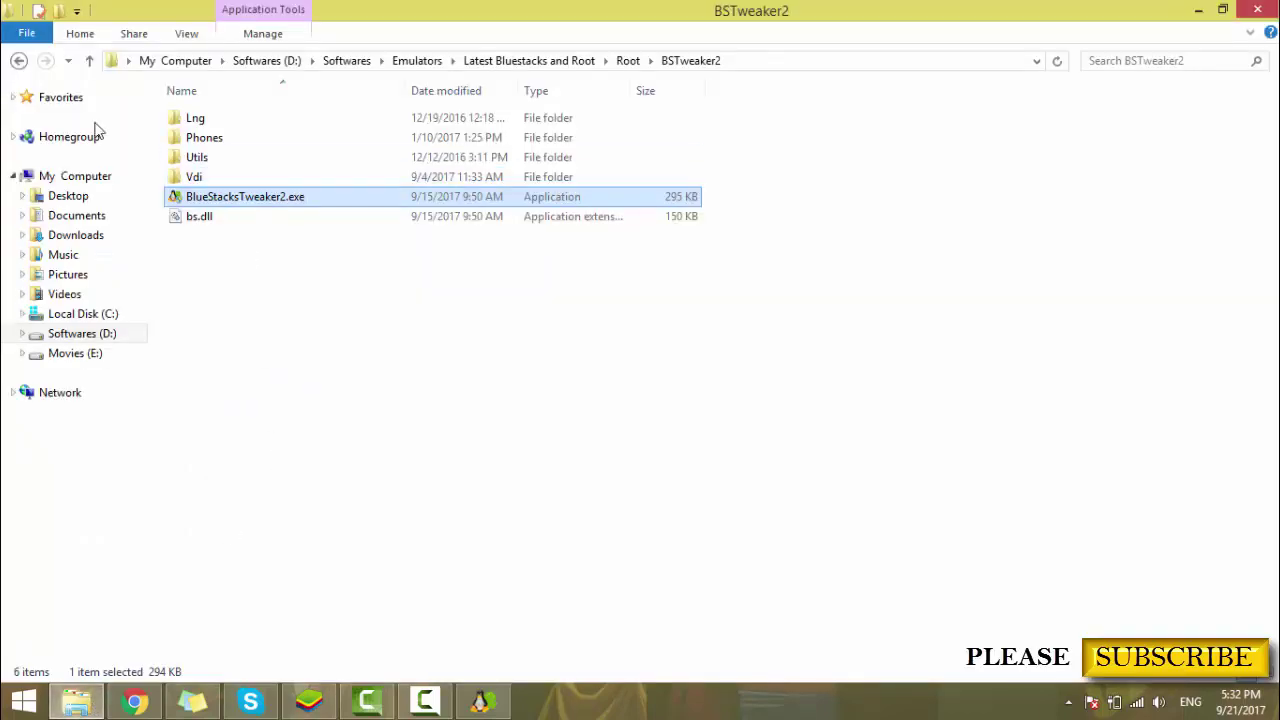
pyautogui.click(18, 60)
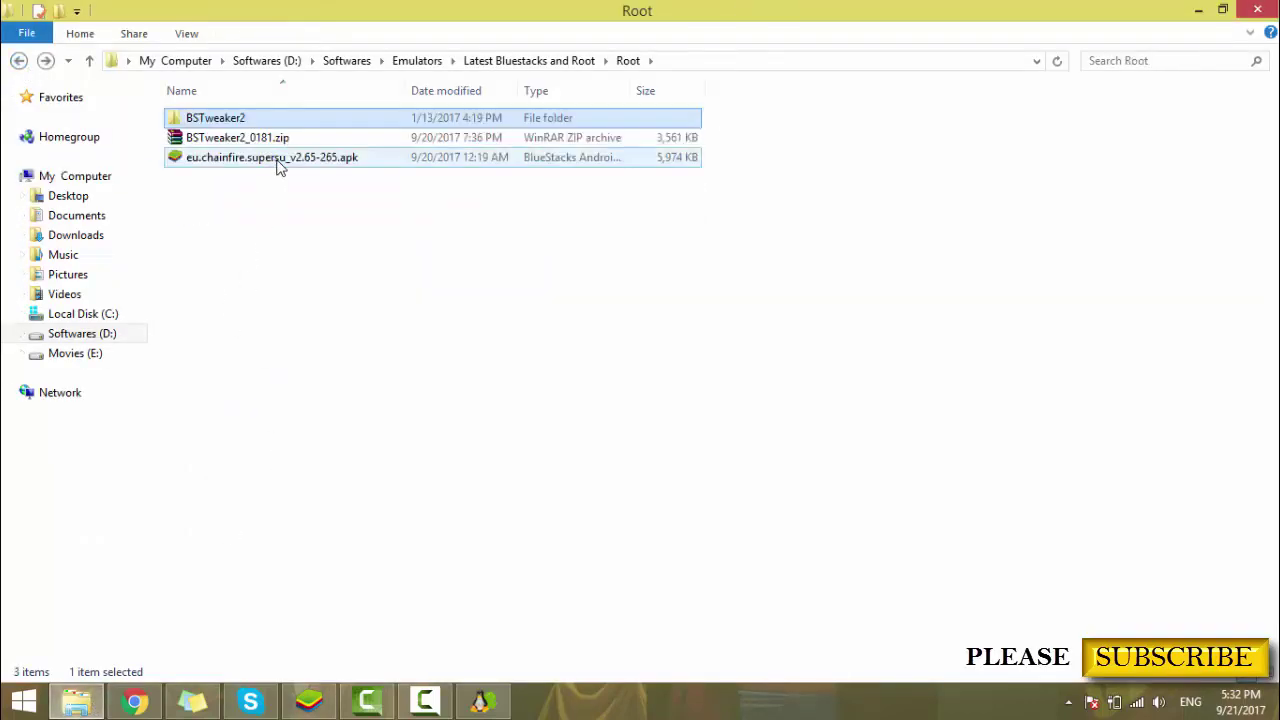
pyautogui.click(280, 160)
pyautogui.rightClick(280, 167)
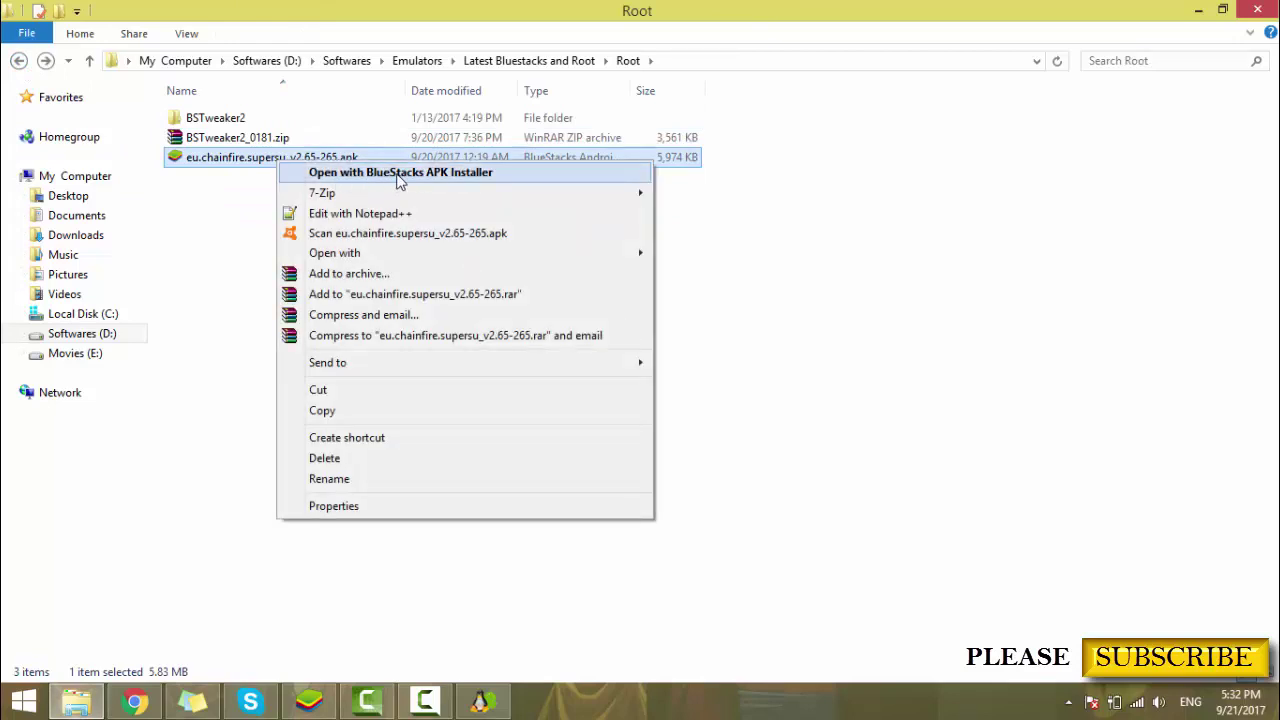
pyautogui.click(398, 176)
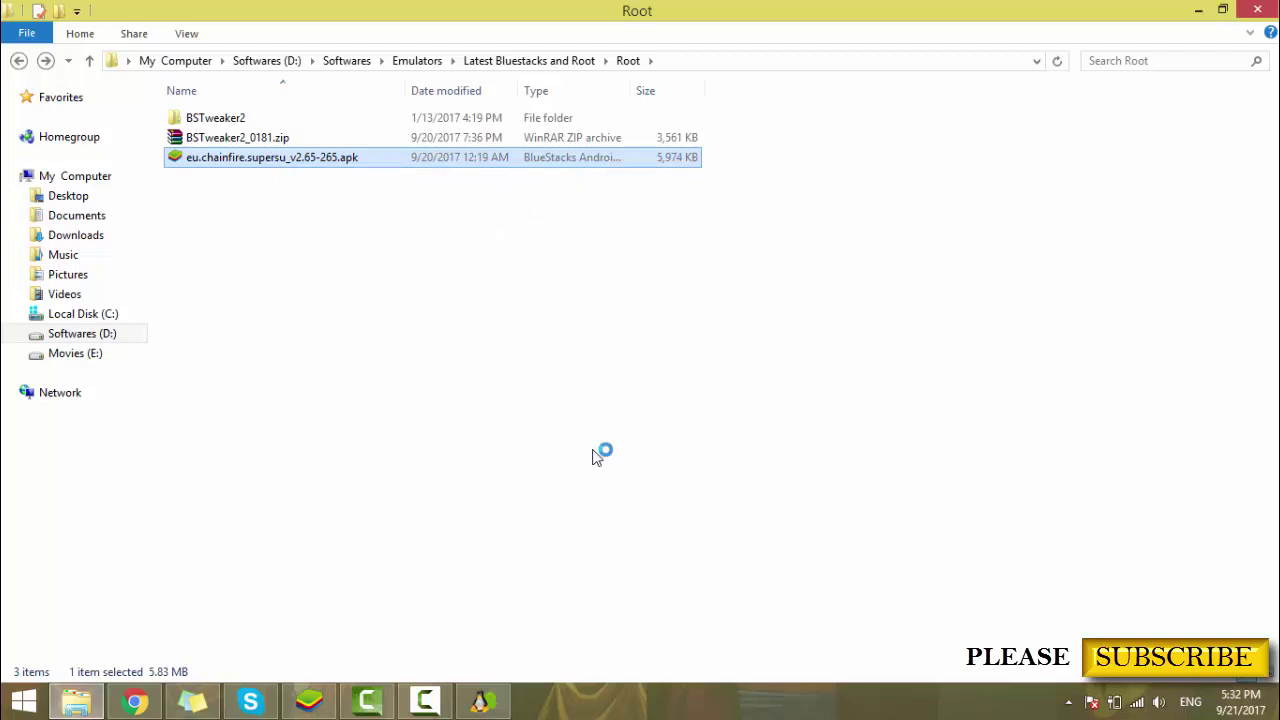
pyautogui.click(1200, 12)
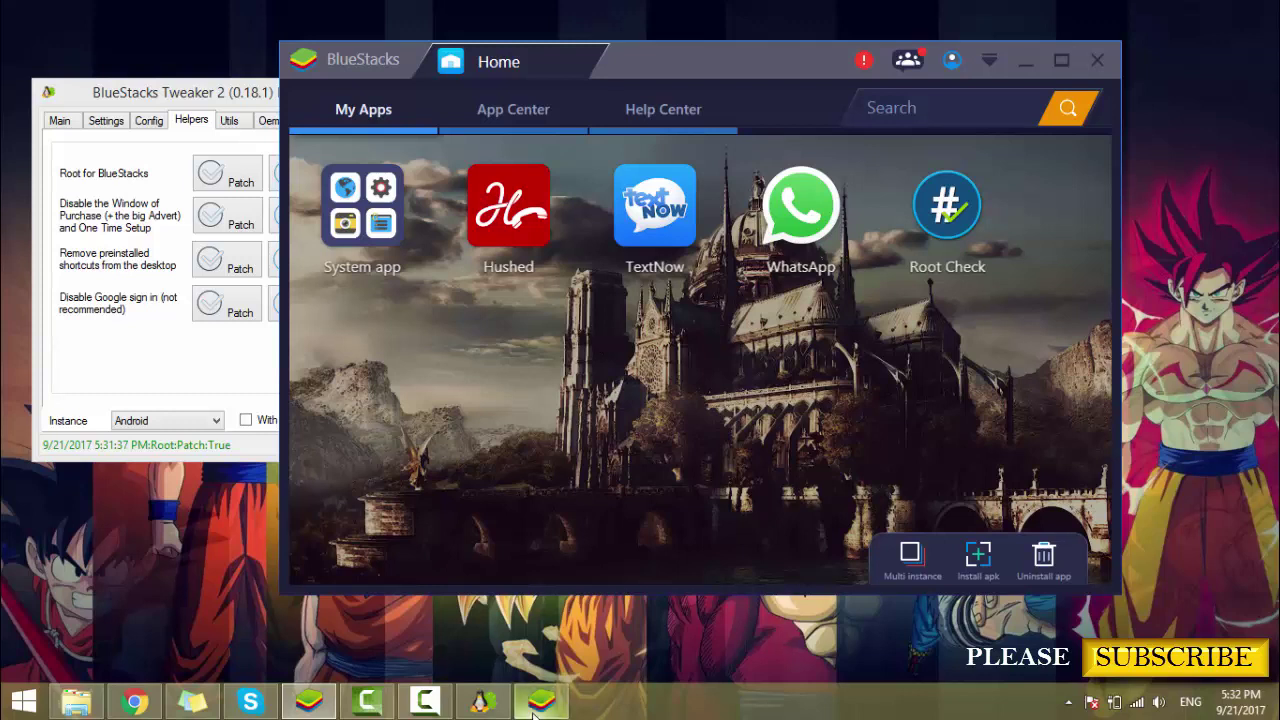
pyautogui.click(537, 706)
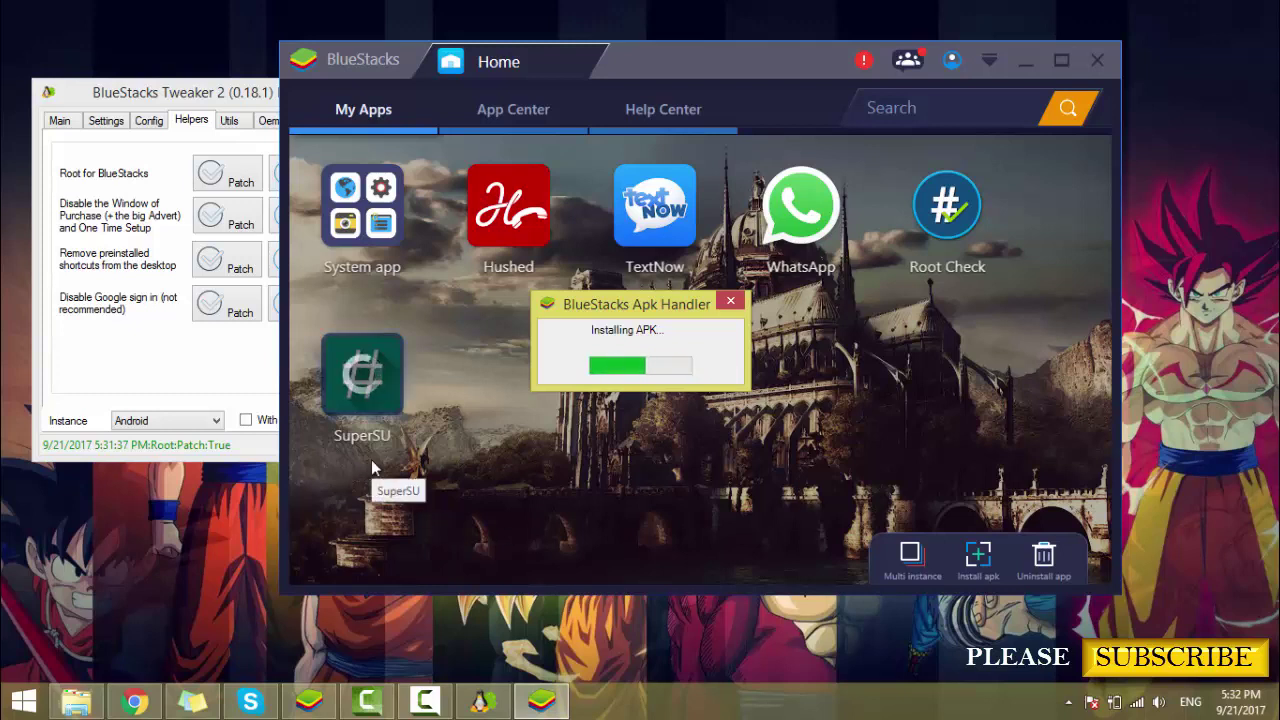
# Step: Open SuperSU, decline the follow offer, and update the SU binary with the Normal installation method
pyautogui.click(376, 393)
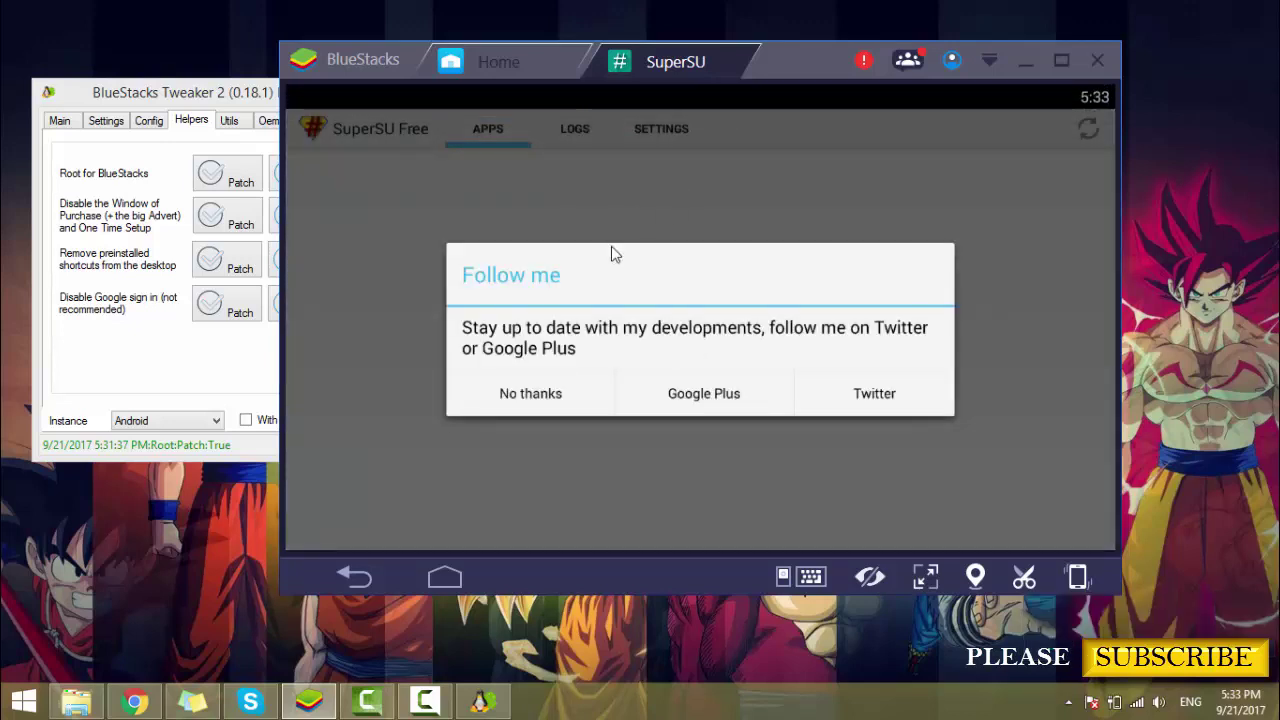
pyautogui.click(531, 400)
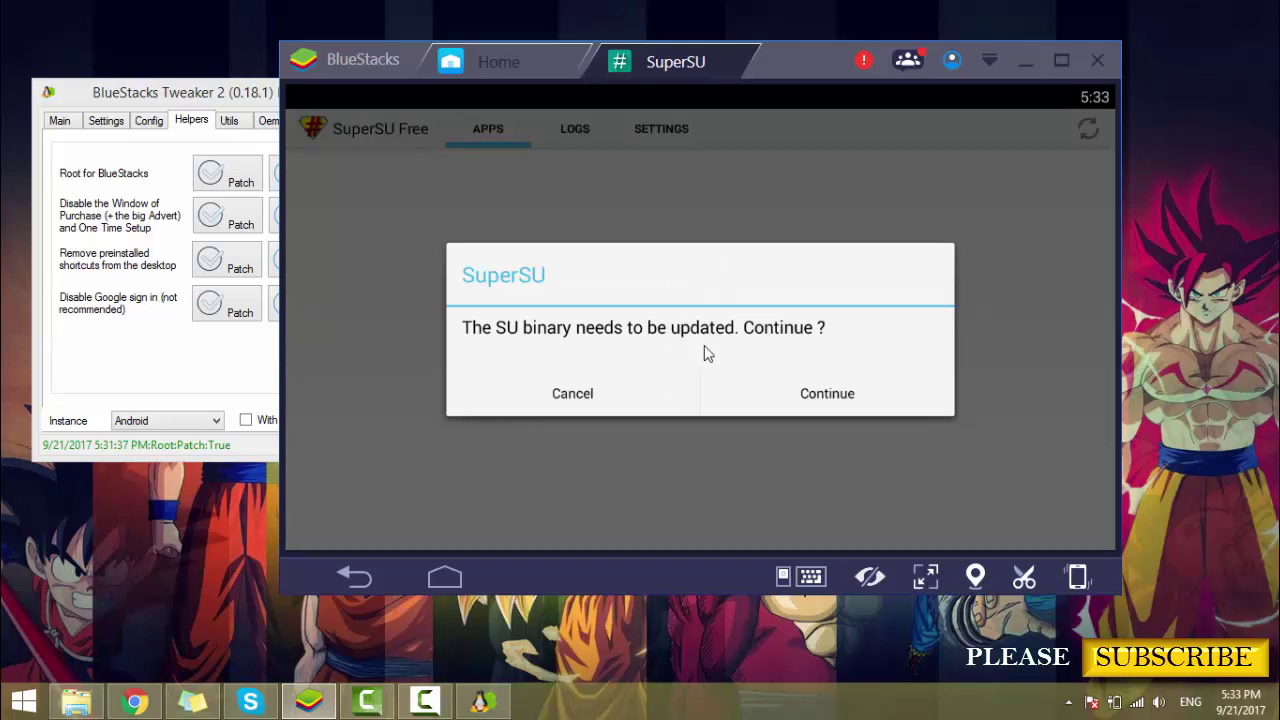
pyautogui.click(830, 402)
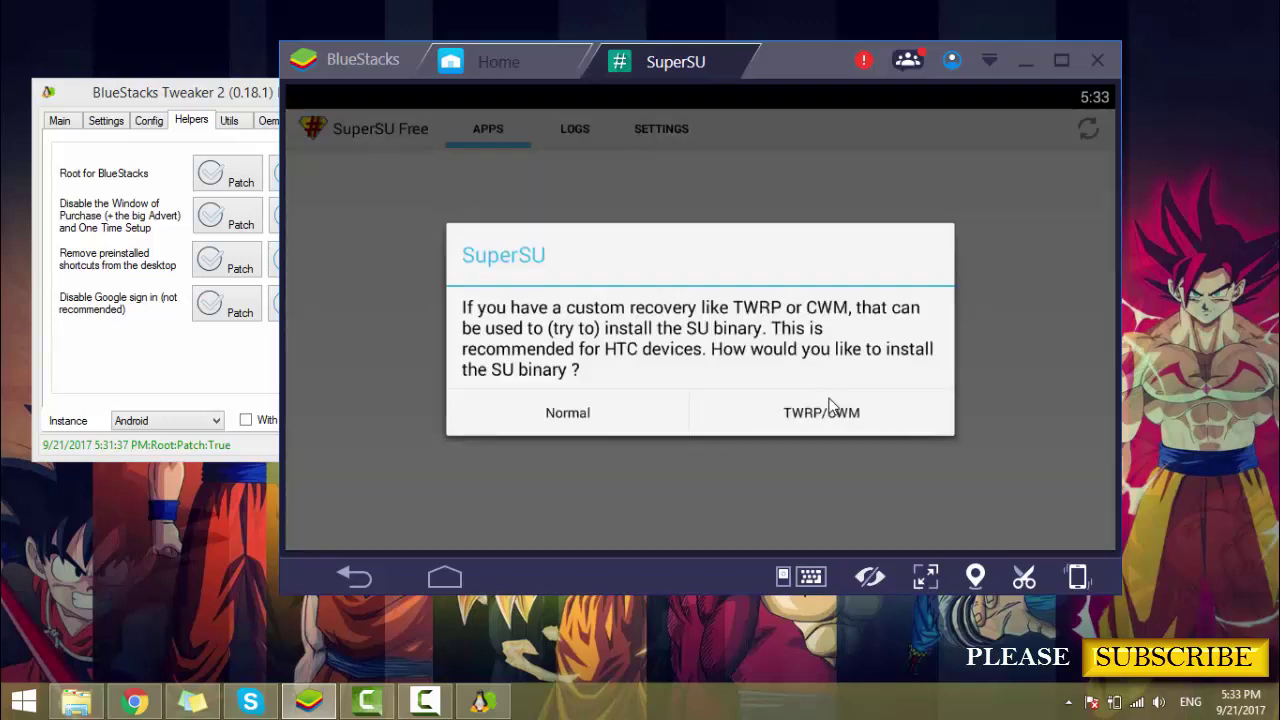
pyautogui.click(581, 414)
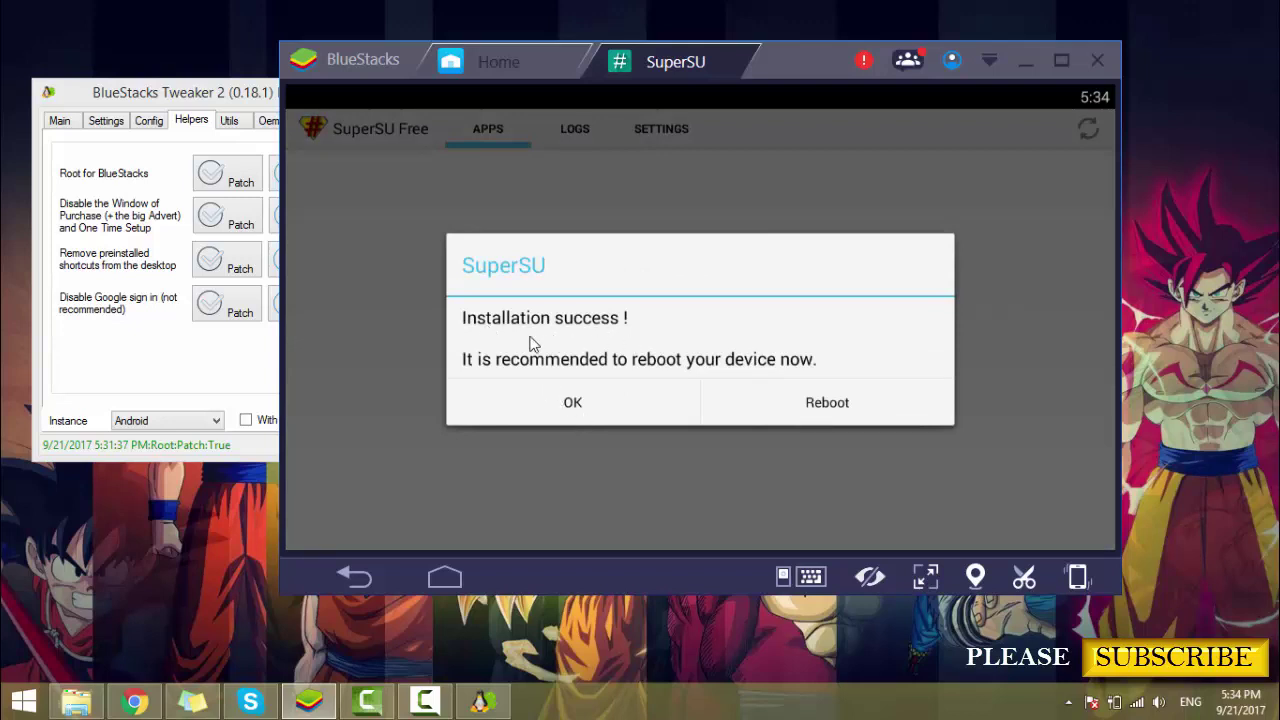
# Step: Reboot the emulated device by restarting the BlueStacks engine
pyautogui.click(828, 414)
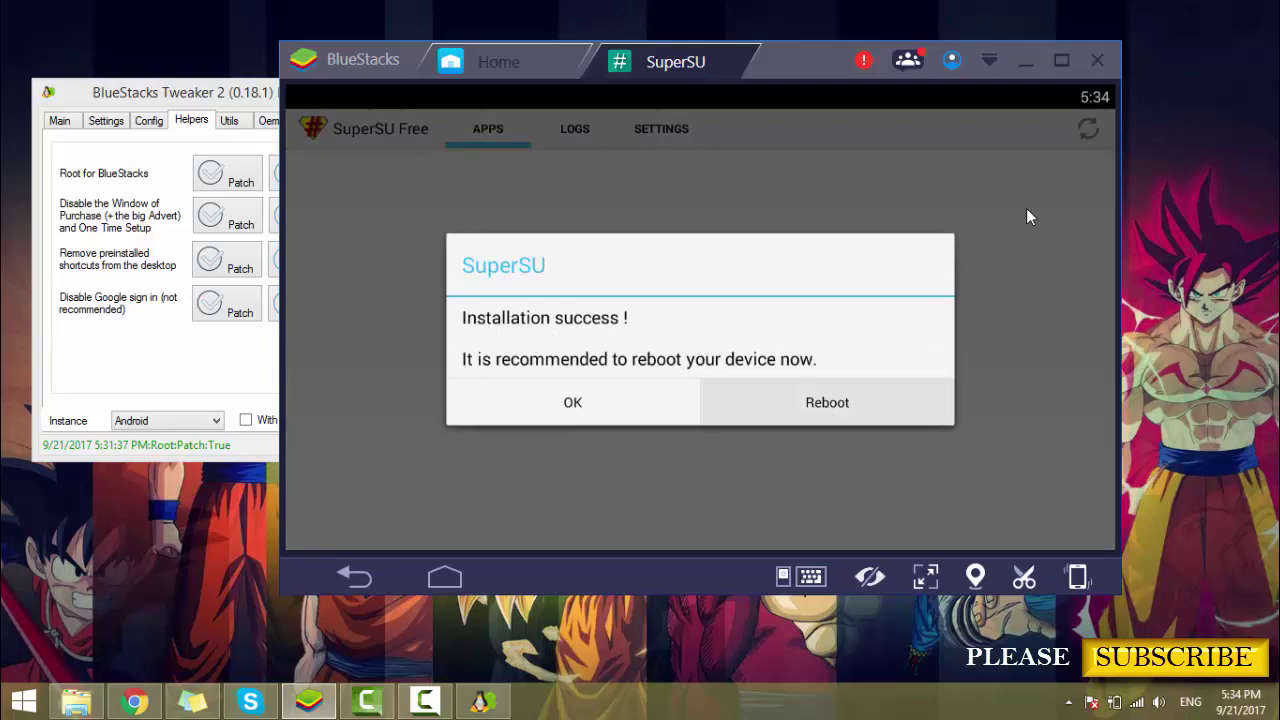
pyautogui.click(989, 63)
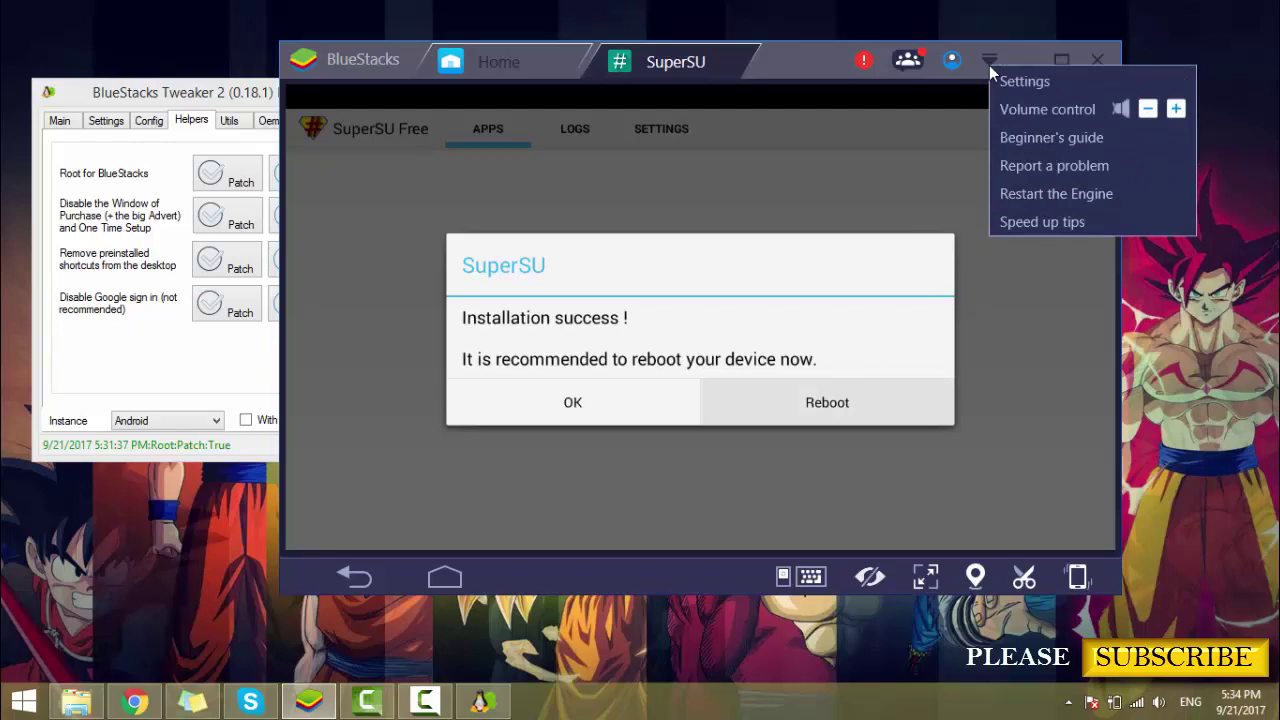
pyautogui.click(1042, 194)
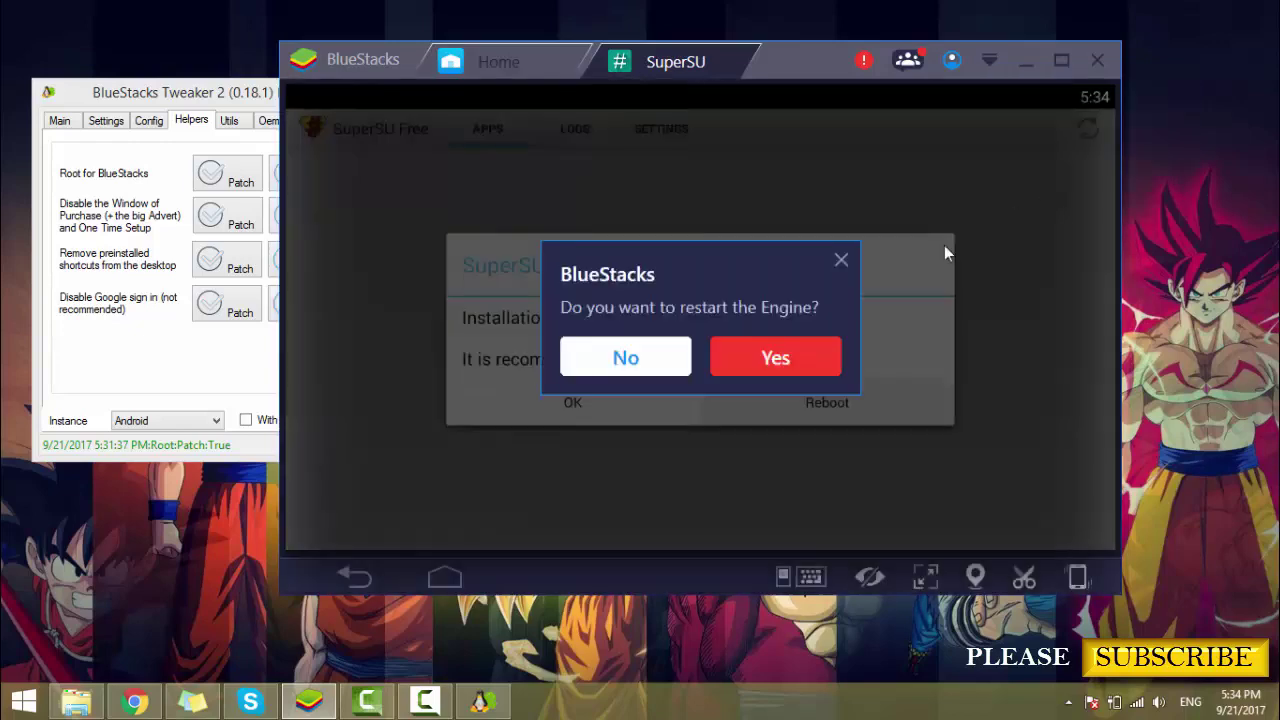
pyautogui.click(765, 358)
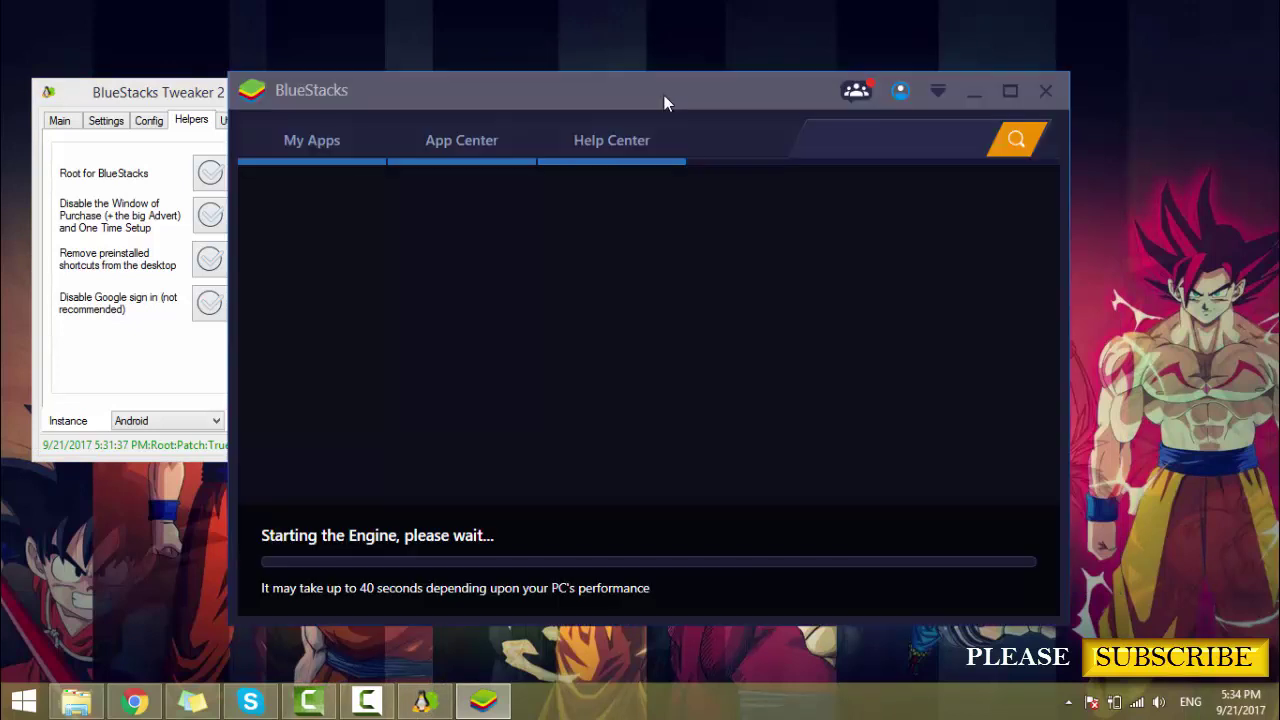
# Step: Move the BlueStacks window aside and close BlueStacks Tweaker
pyautogui.moveTo(680, 97); pyautogui.dragTo(822, 94)
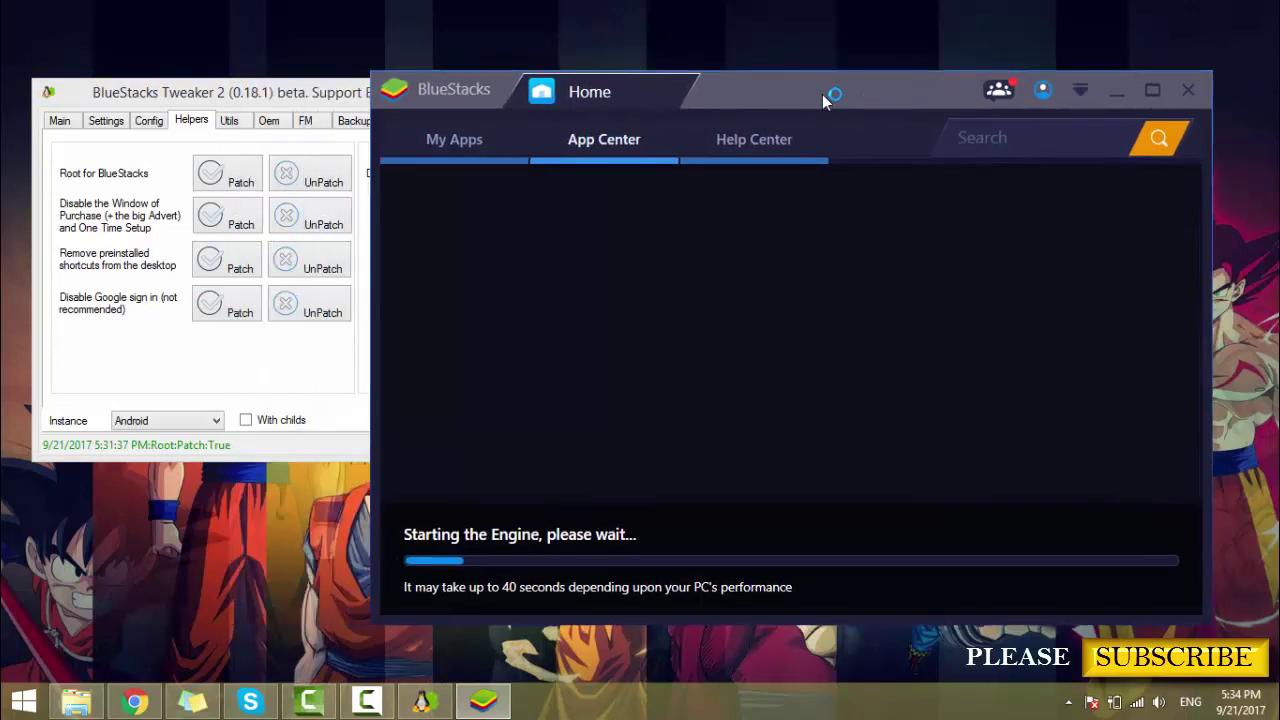
pyautogui.click(358, 105)
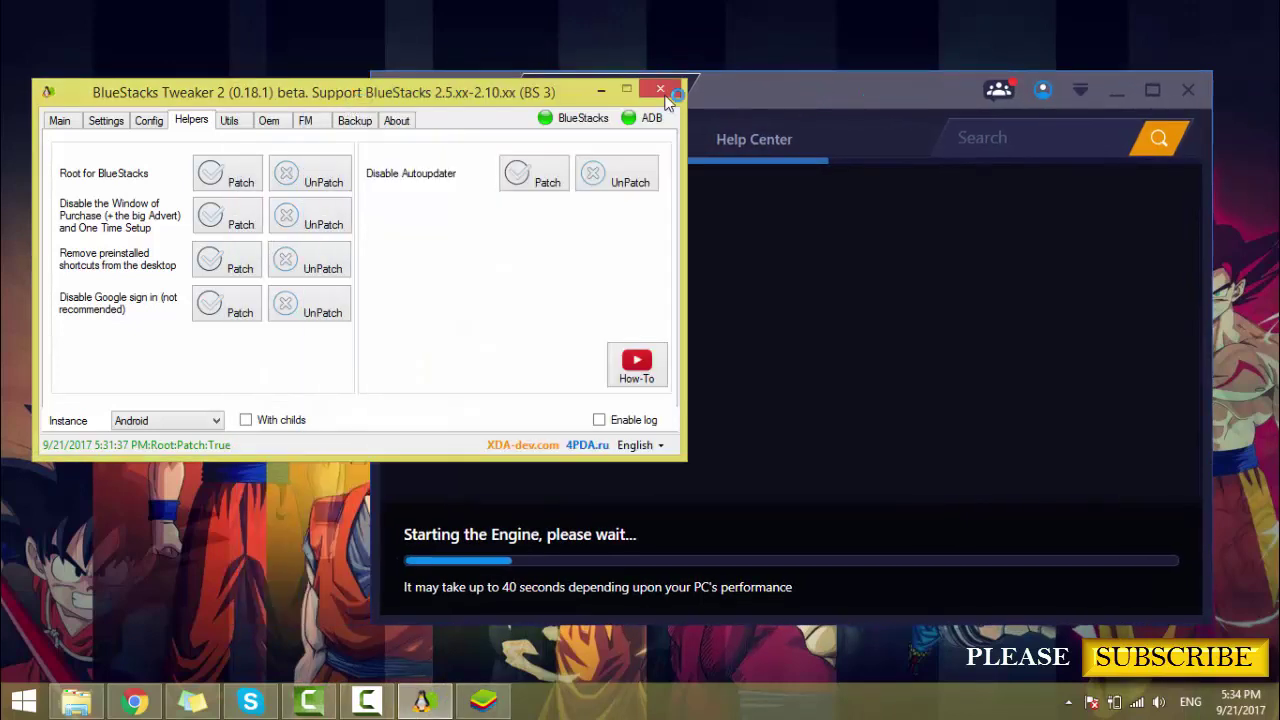
pyautogui.click(660, 90)
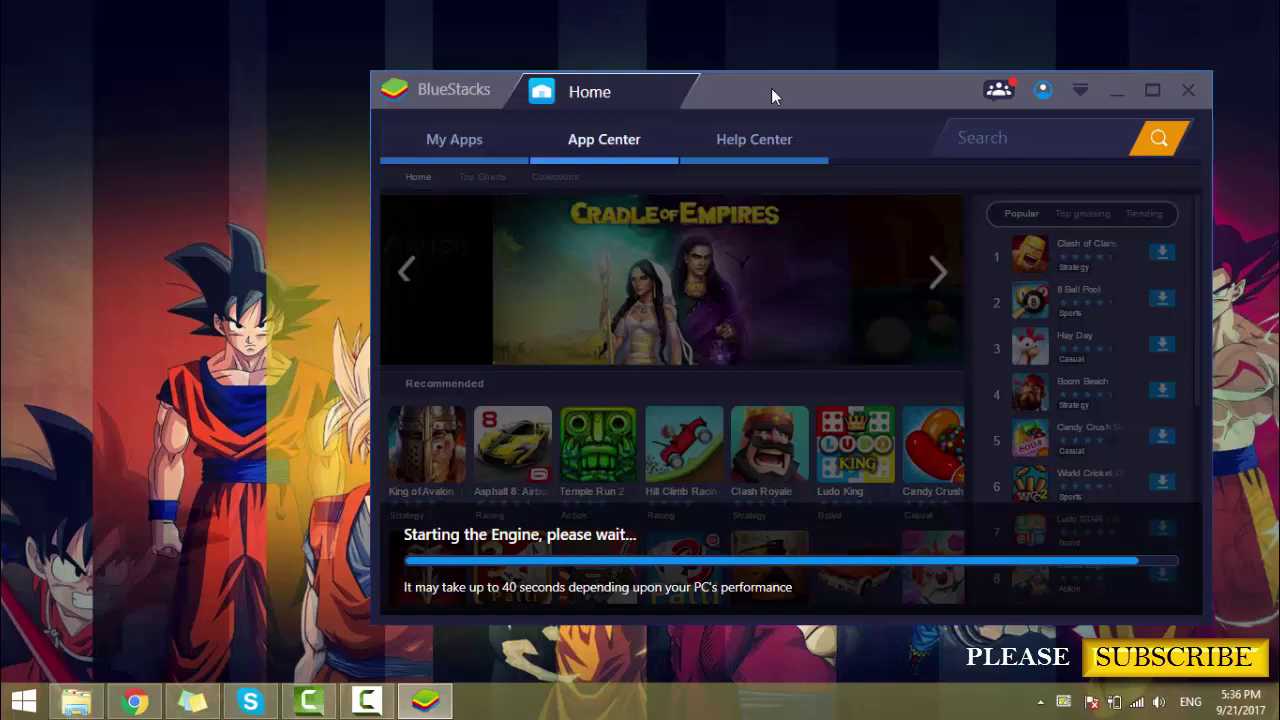
# Step: Show the installed apps in the restarted BlueStacks and verify root access with Root Check, closing it when done
pyautogui.click(502, 140)
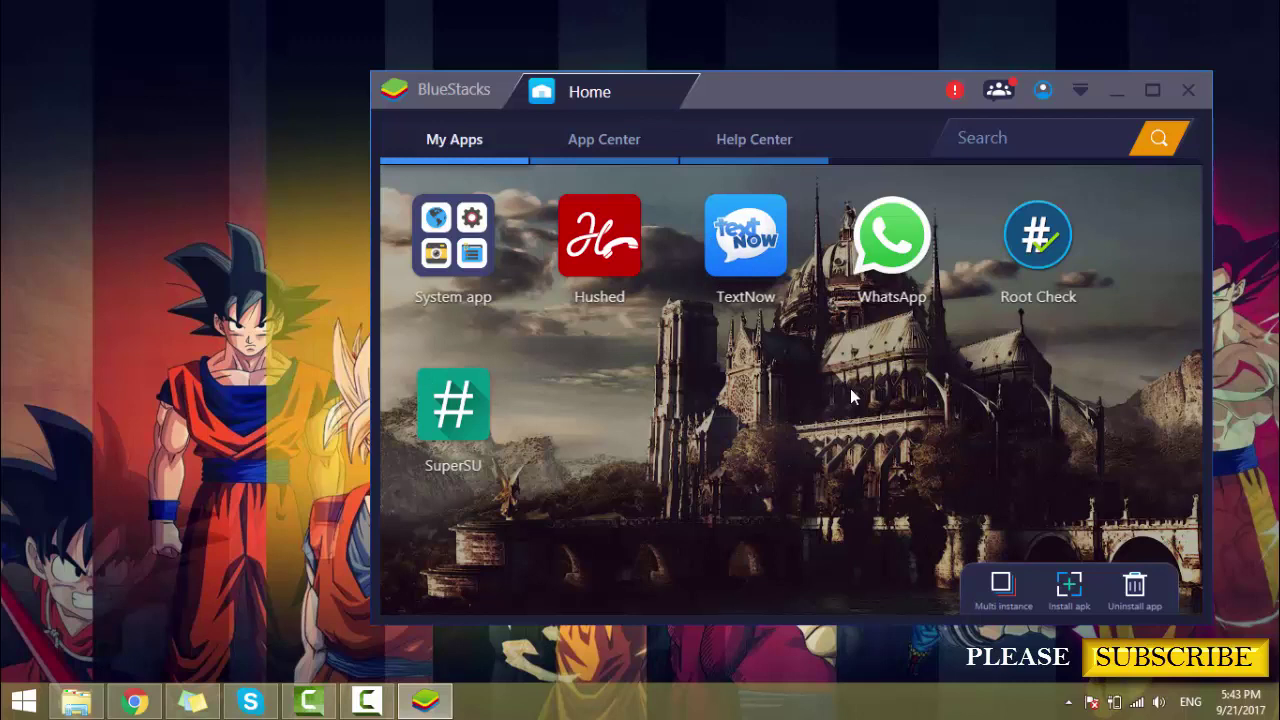
pyautogui.click(1050, 234)
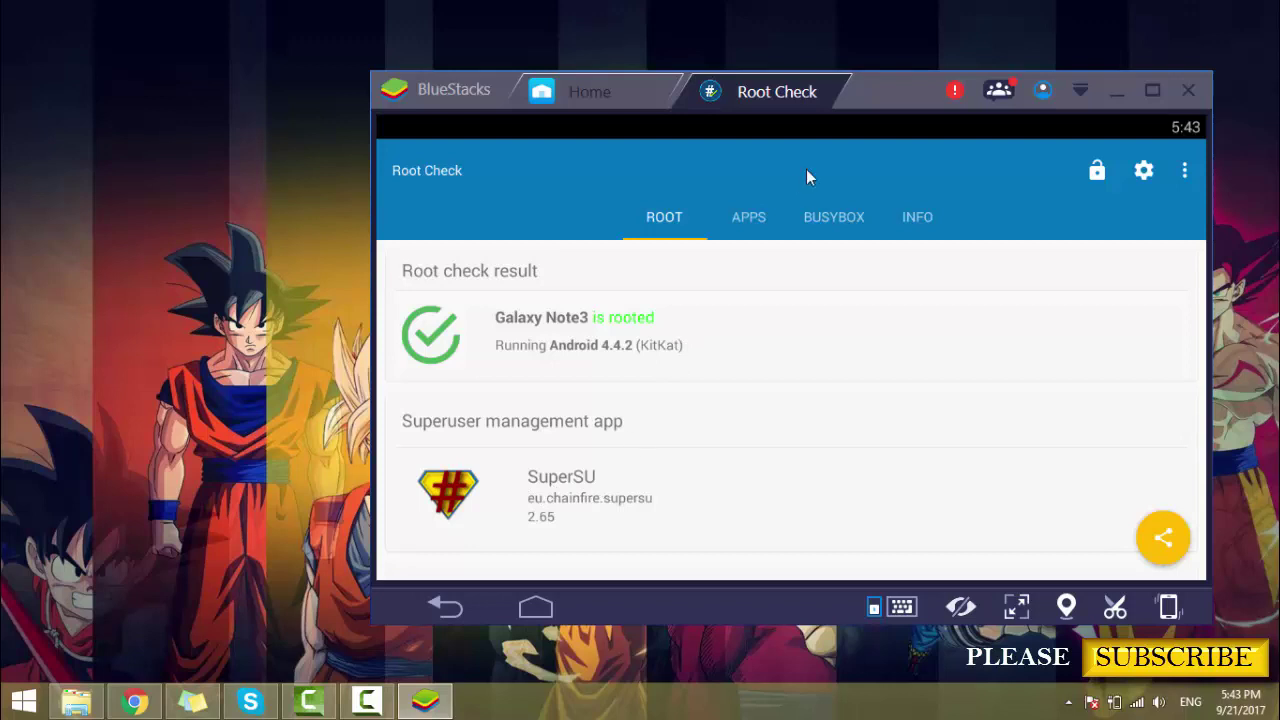
pyautogui.click(836, 84)
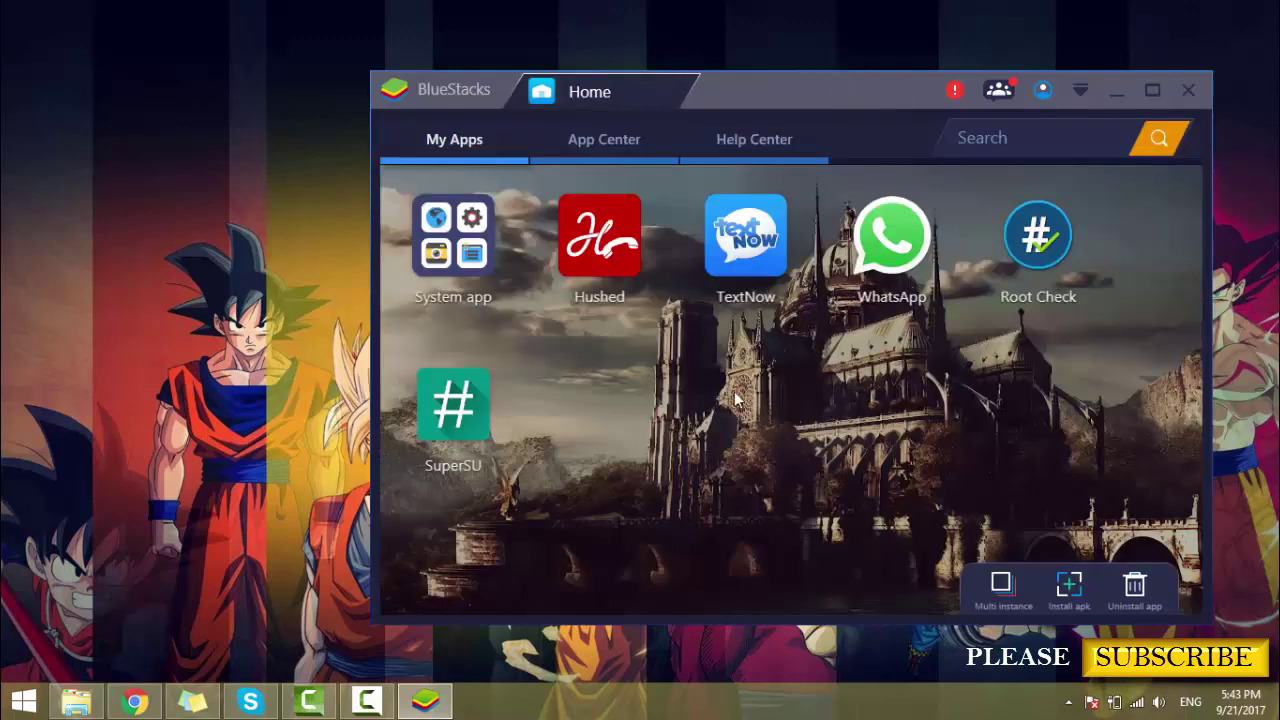